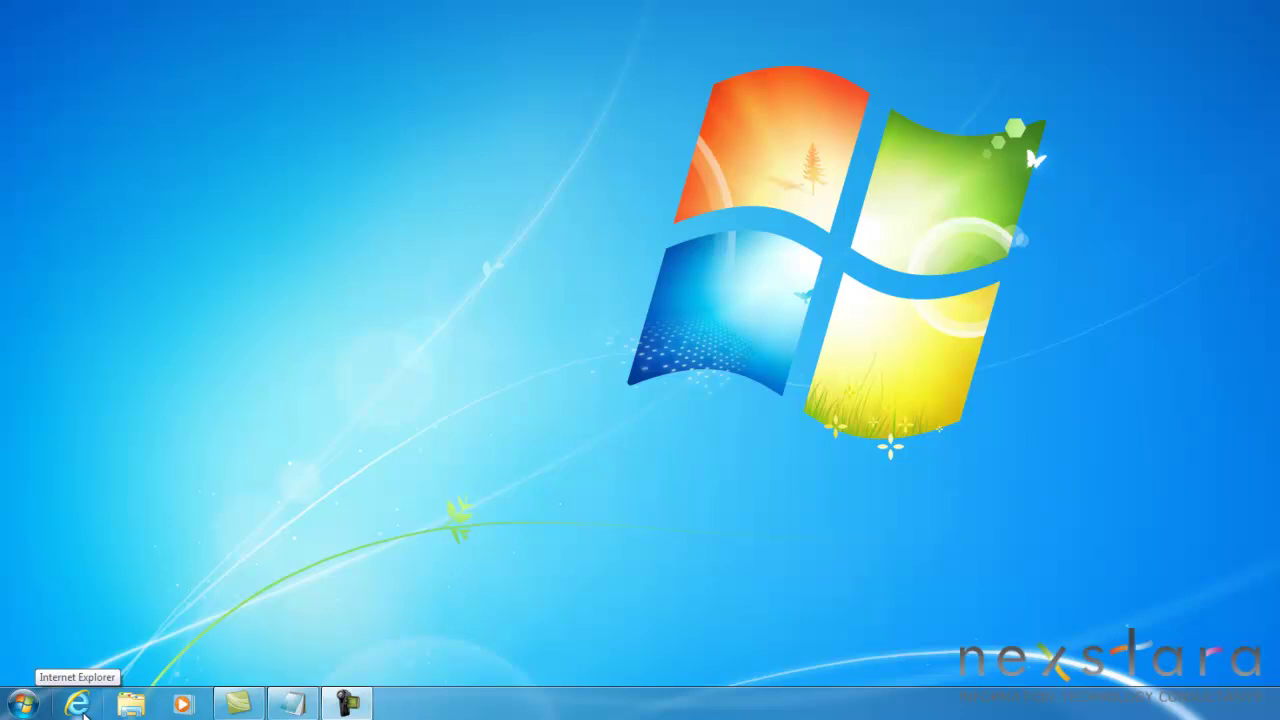
- Launch Internet Explorer and go back to the HP | MSN start page
{"action": "left_click", "coordinate": [24, 705]}
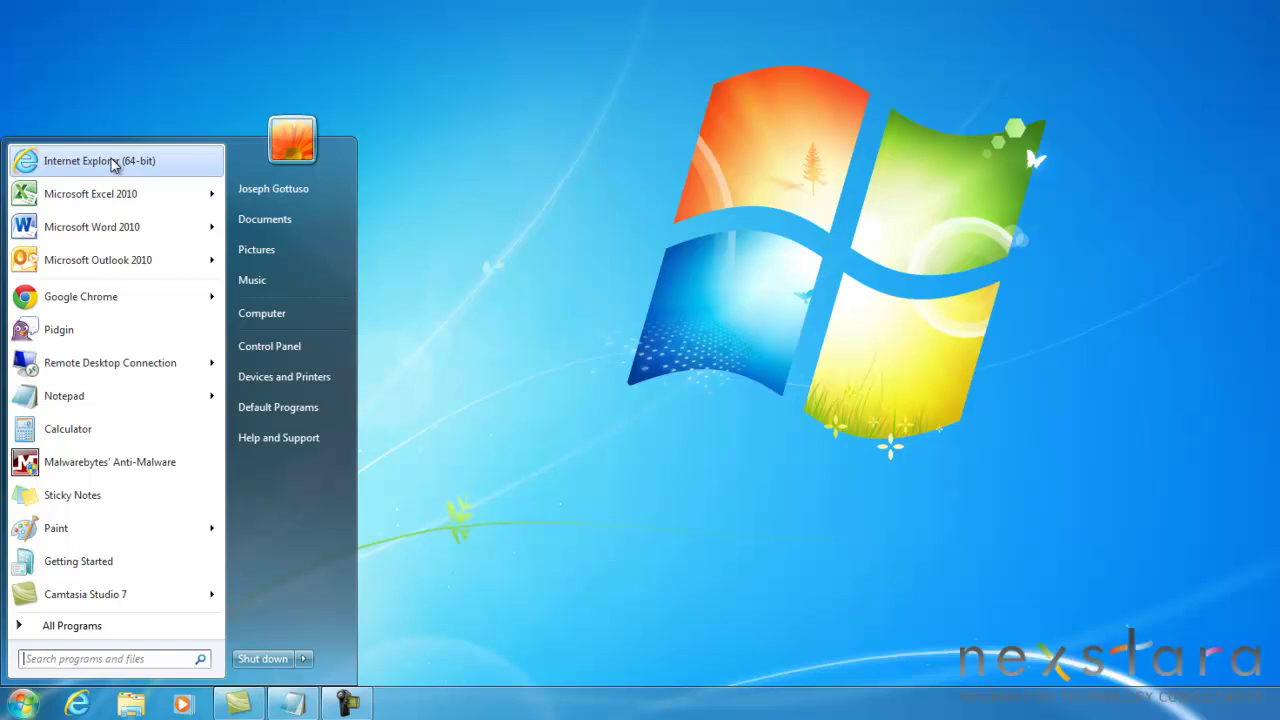
{"action": "left_click", "coordinate": [80, 706]}
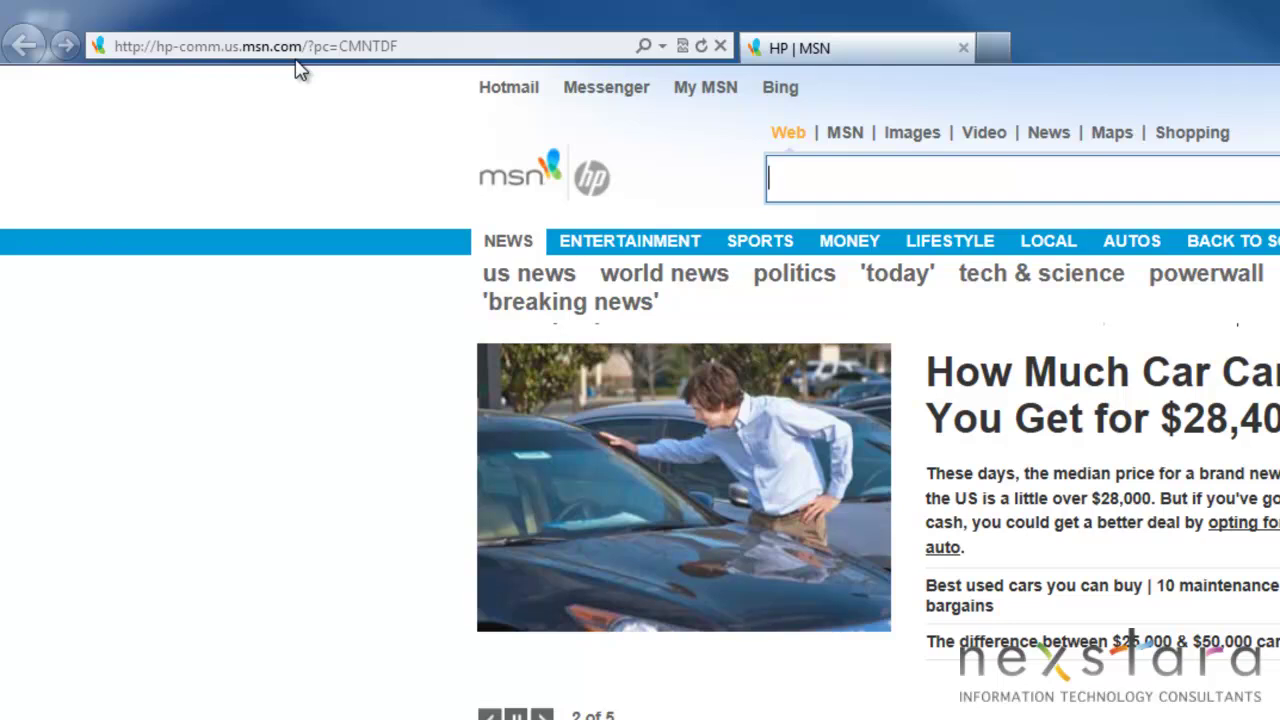
{"action": "key", "text": "alt+Left"}
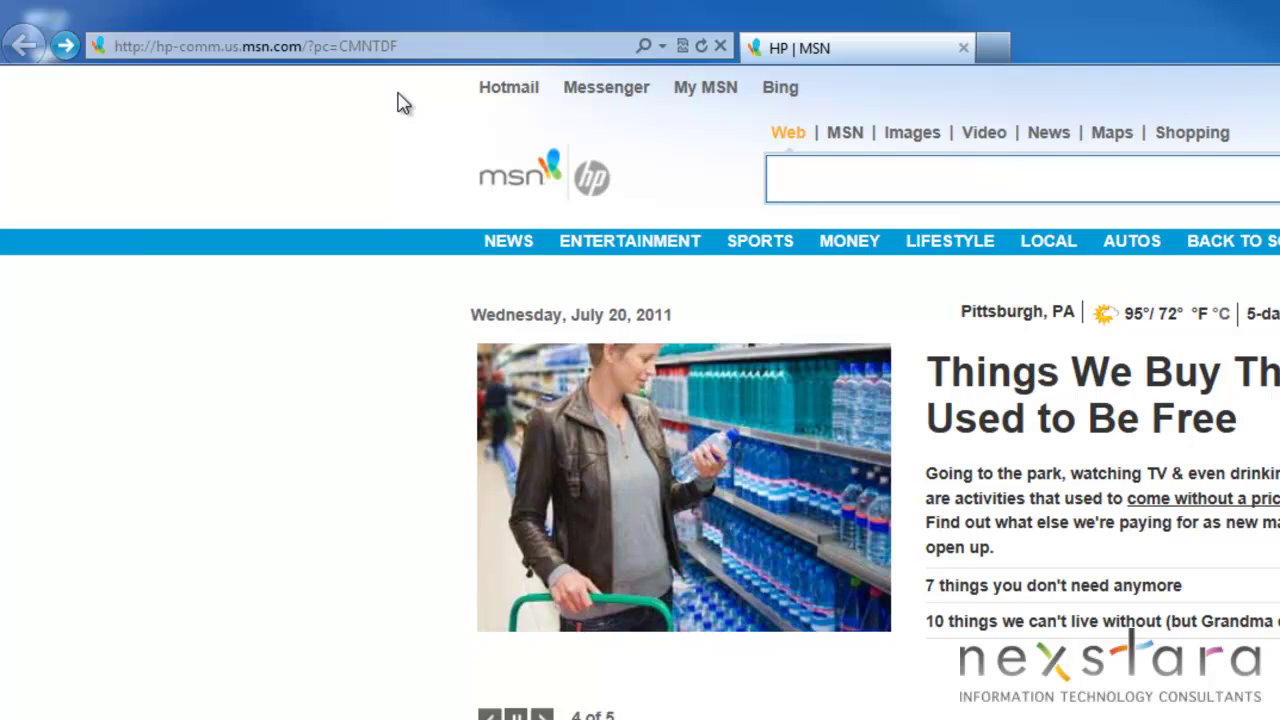
{"action": "left_click", "coordinate": [411, 43]}
{"action": "type", "text": "www.yahoo.com/"}
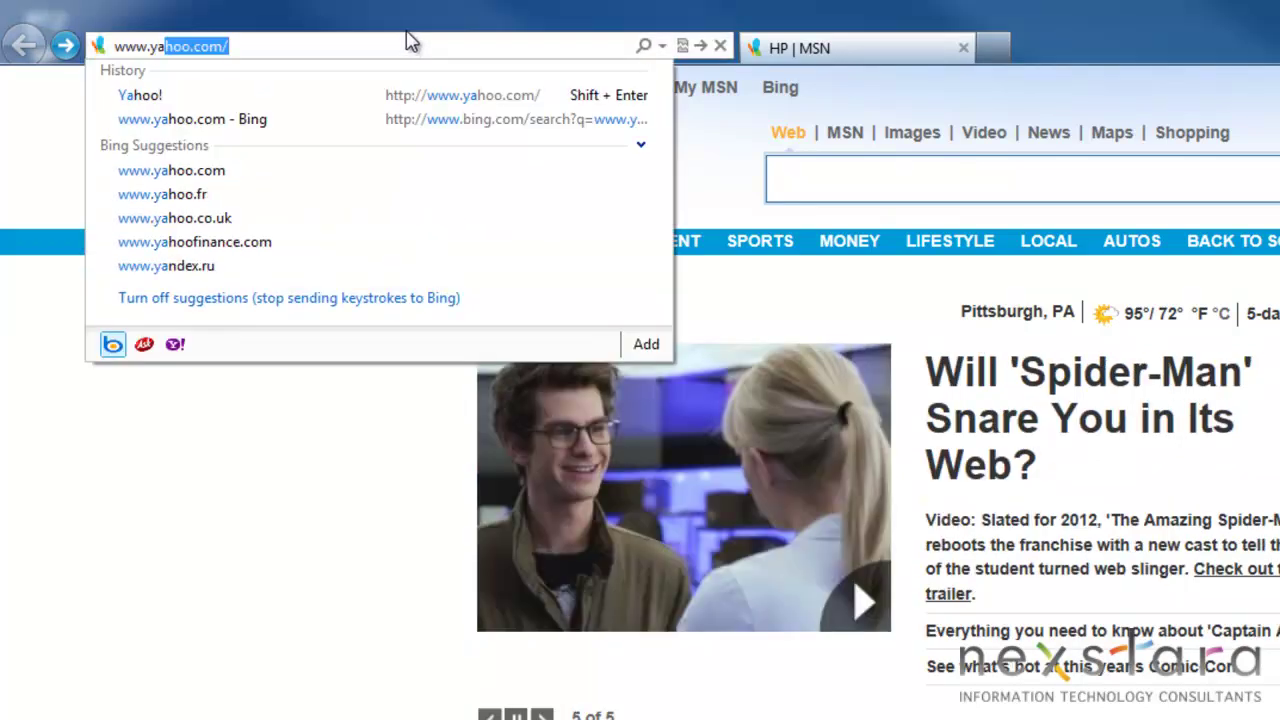
{"action": "key", "text": "Return"}
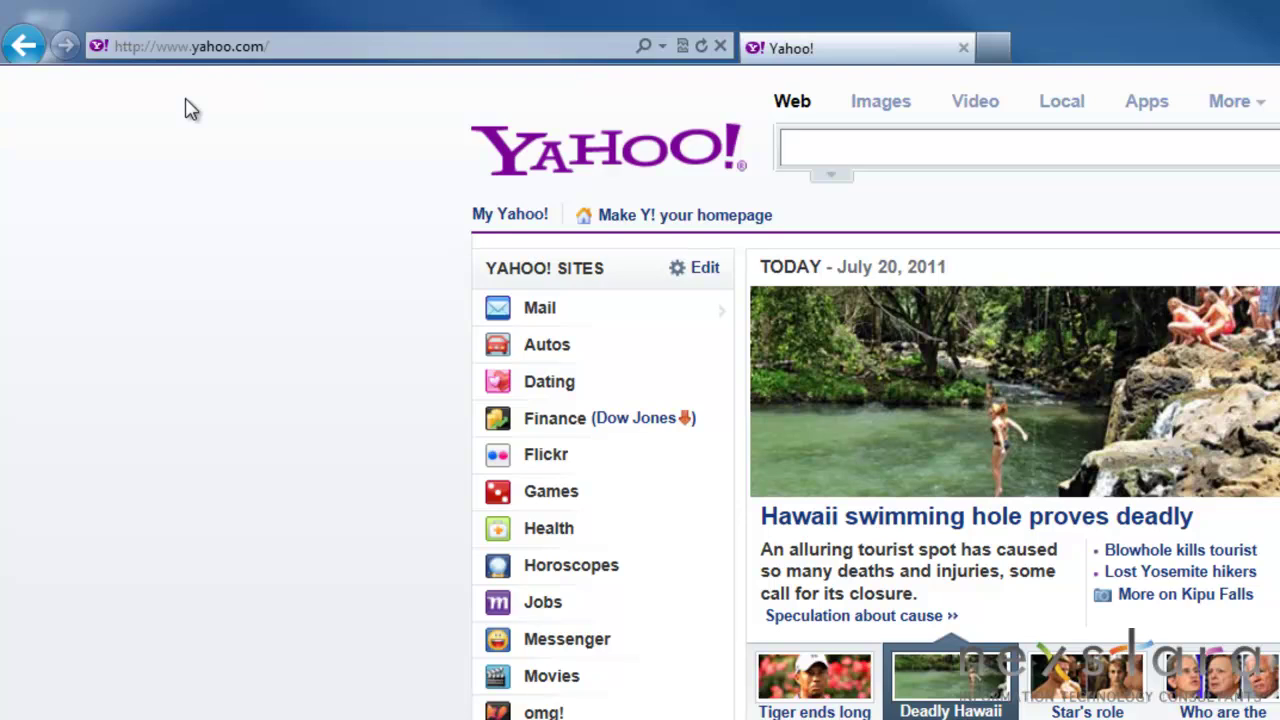
{"action": "right_click", "coordinate": [22, 48]}
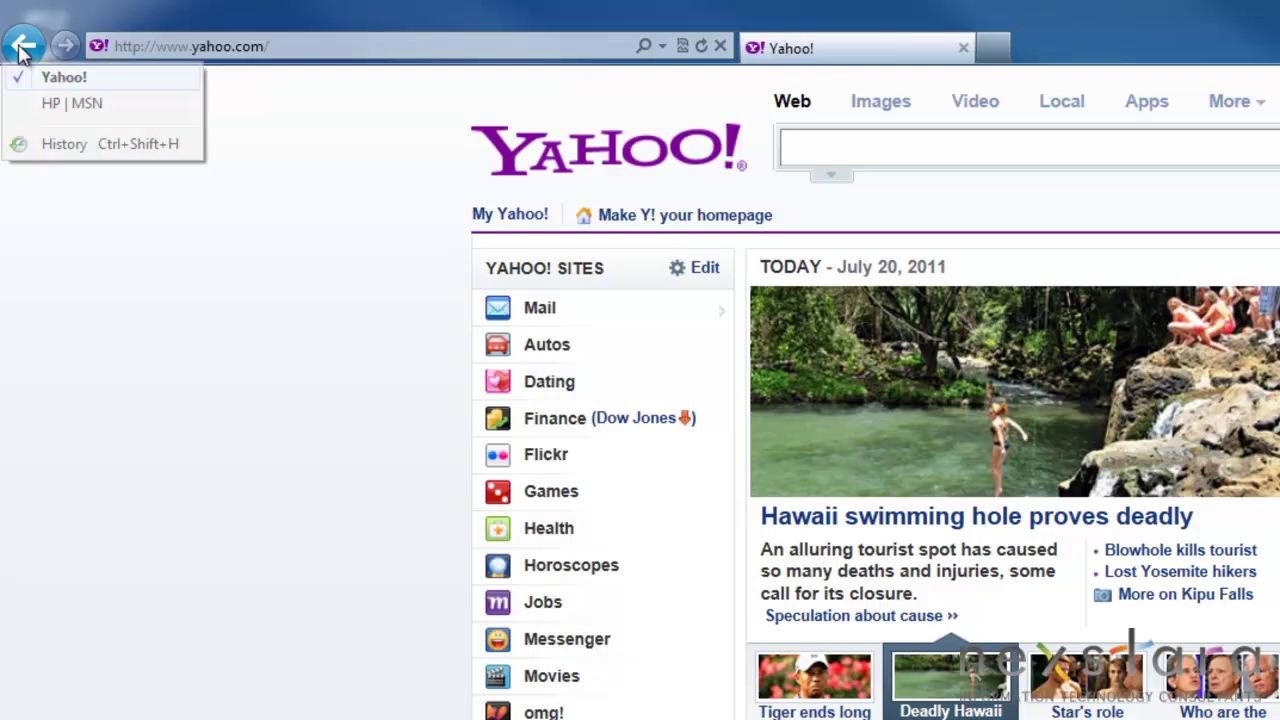
{"action": "left_click", "coordinate": [70, 105]}
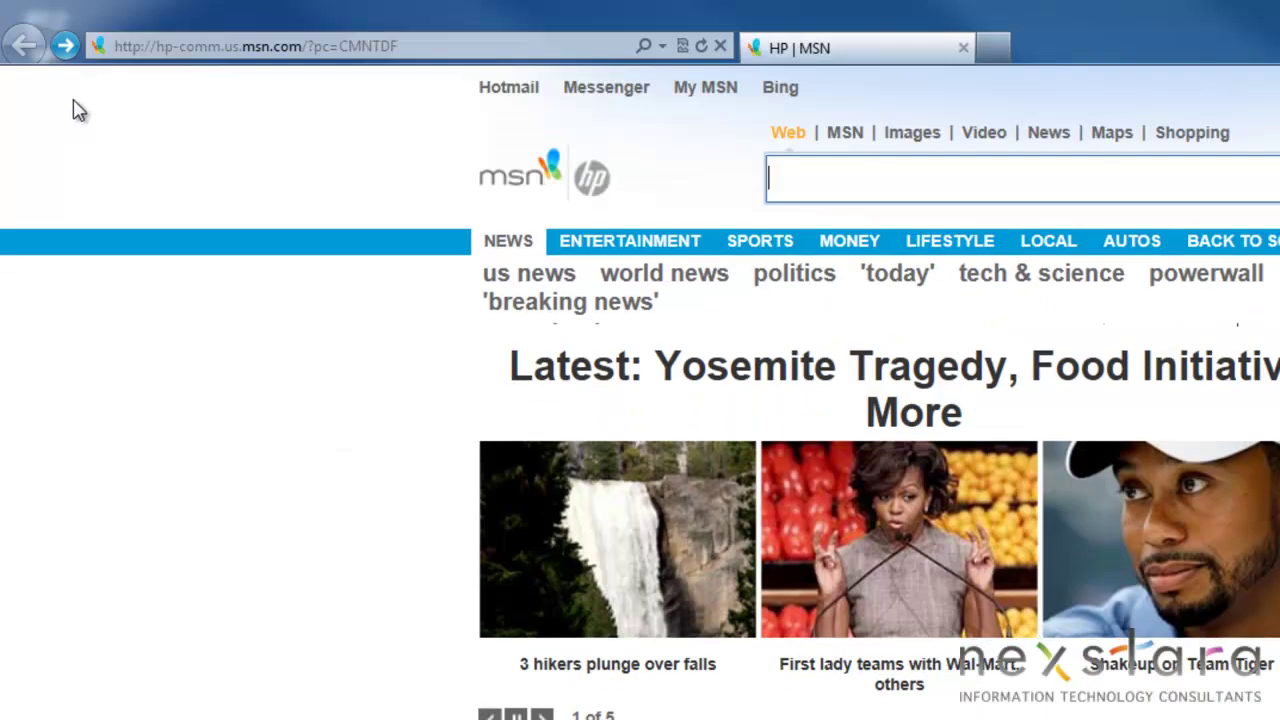
{"action": "left_click", "coordinate": [644, 46]}
{"action": "type", "text": "www.yahoo.com"}
{"action": "left_click", "coordinate": [644, 51]}
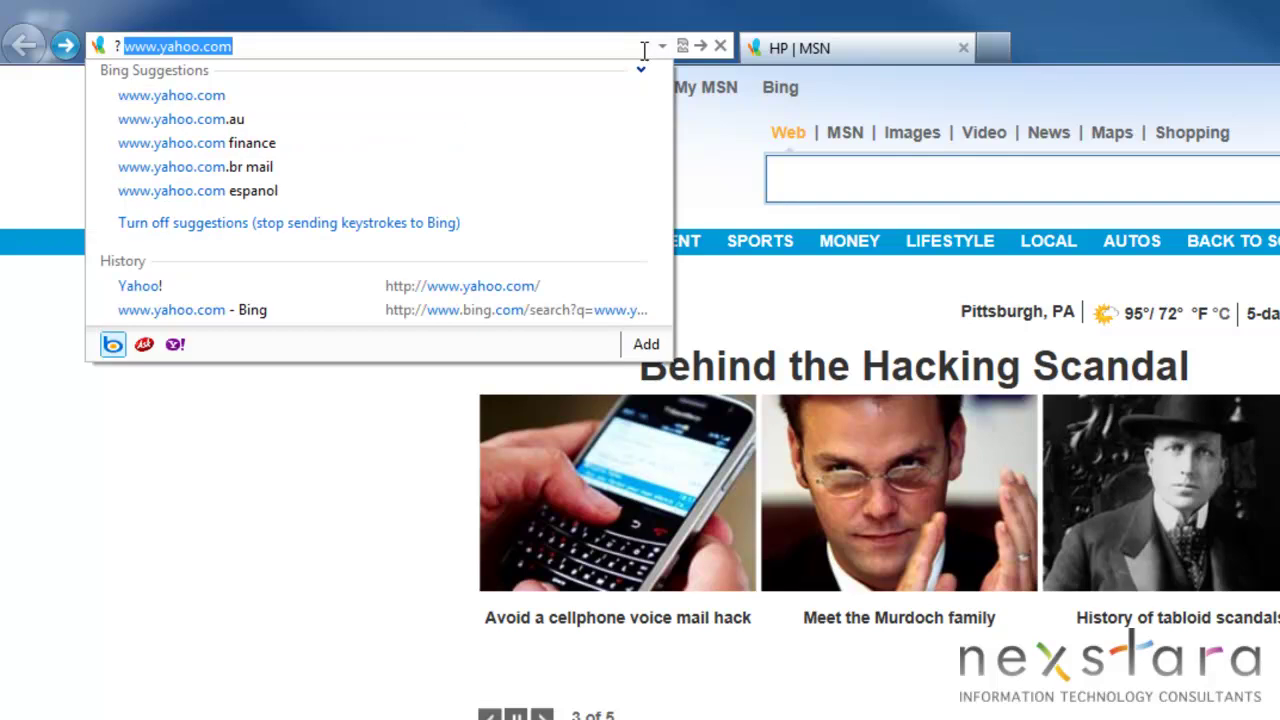
{"action": "left_click", "coordinate": [662, 47]}
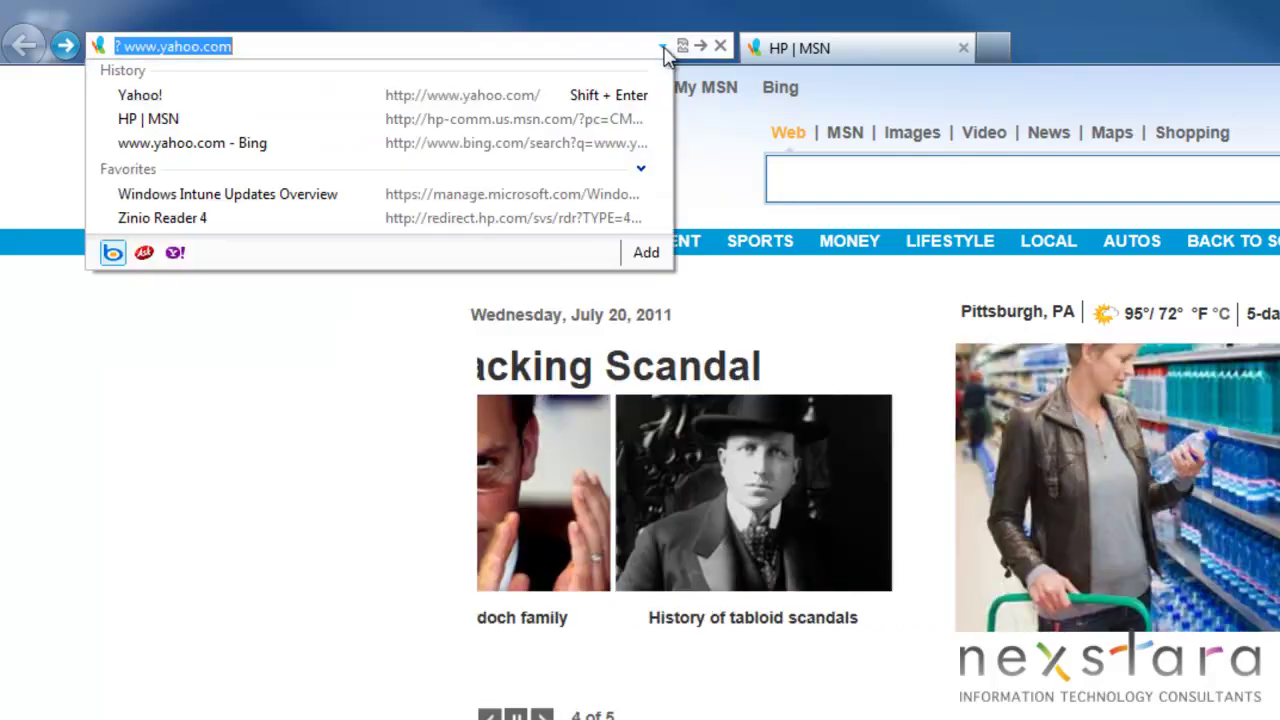
{"action": "left_click", "coordinate": [663, 48]}
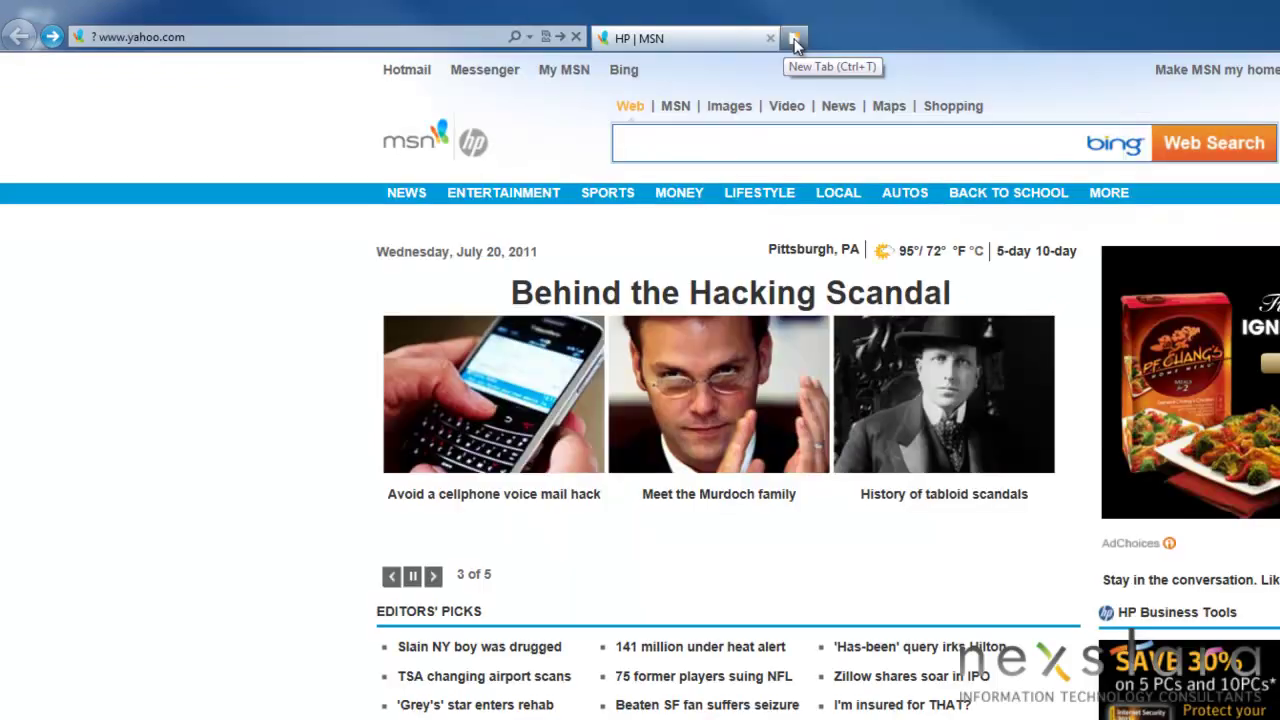
- Open a new tab with the most popular sites and show the list of saved favorites
{"action": "left_click", "coordinate": [794, 38]}
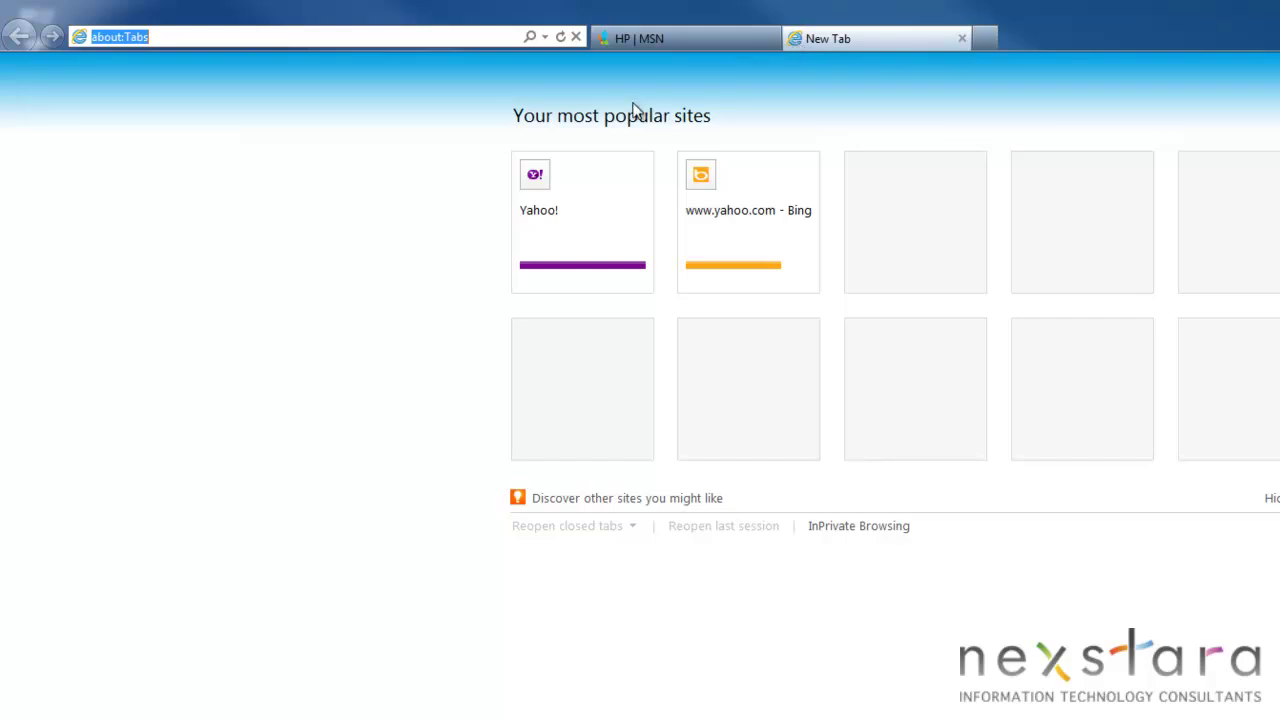
{"action": "mouse_move", "coordinate": [543, 270]}
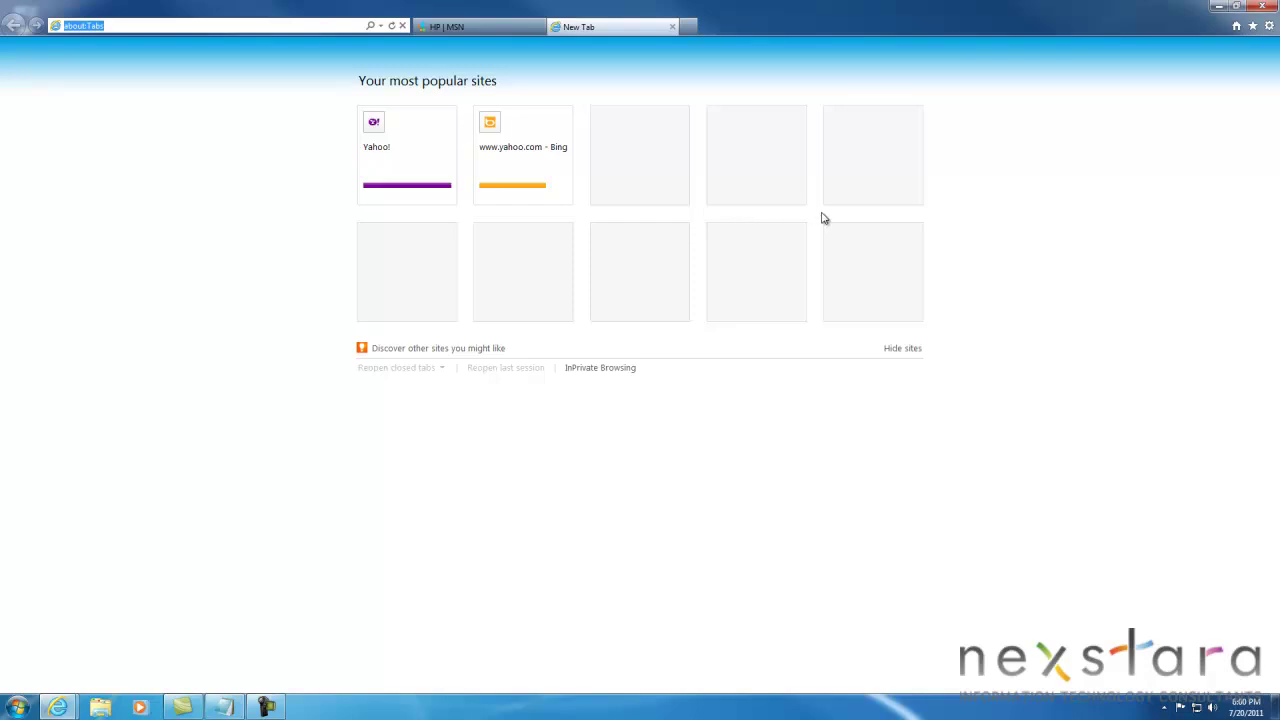
{"action": "left_click", "coordinate": [1253, 27]}
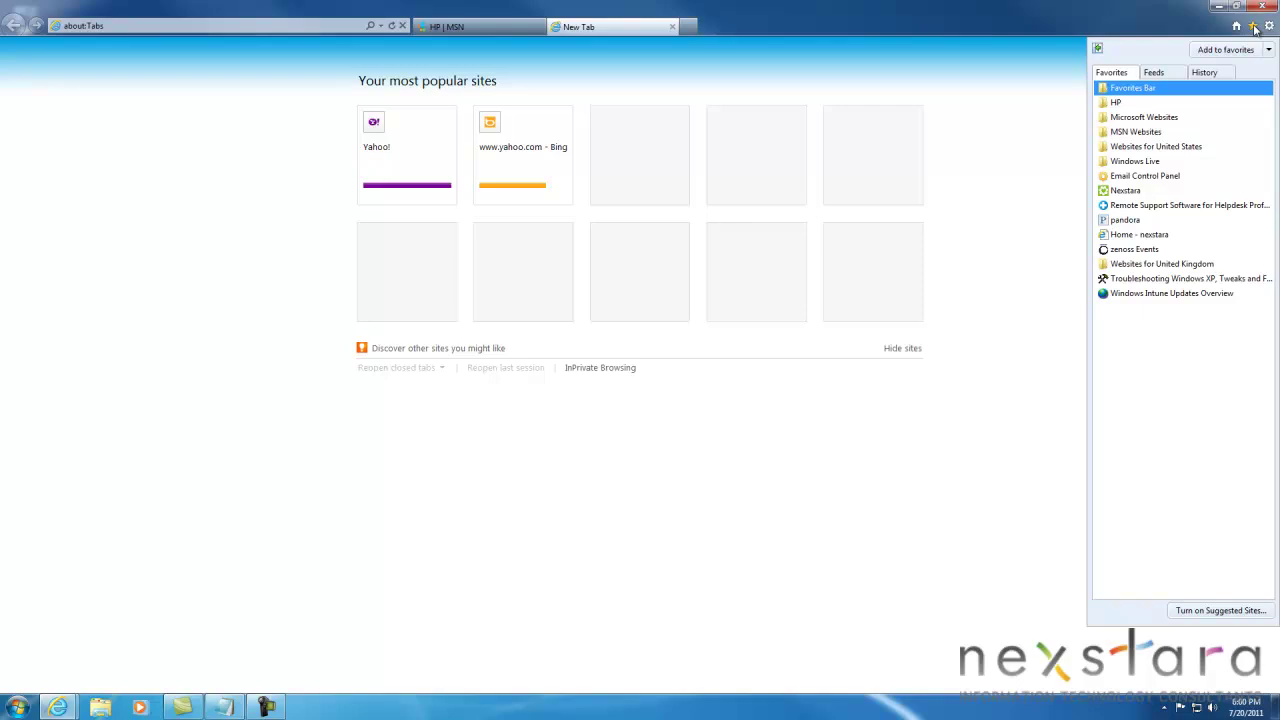
- Switch to the HP | MSN page and add it to the main Favorites folder
{"action": "left_click", "coordinate": [520, 26]}
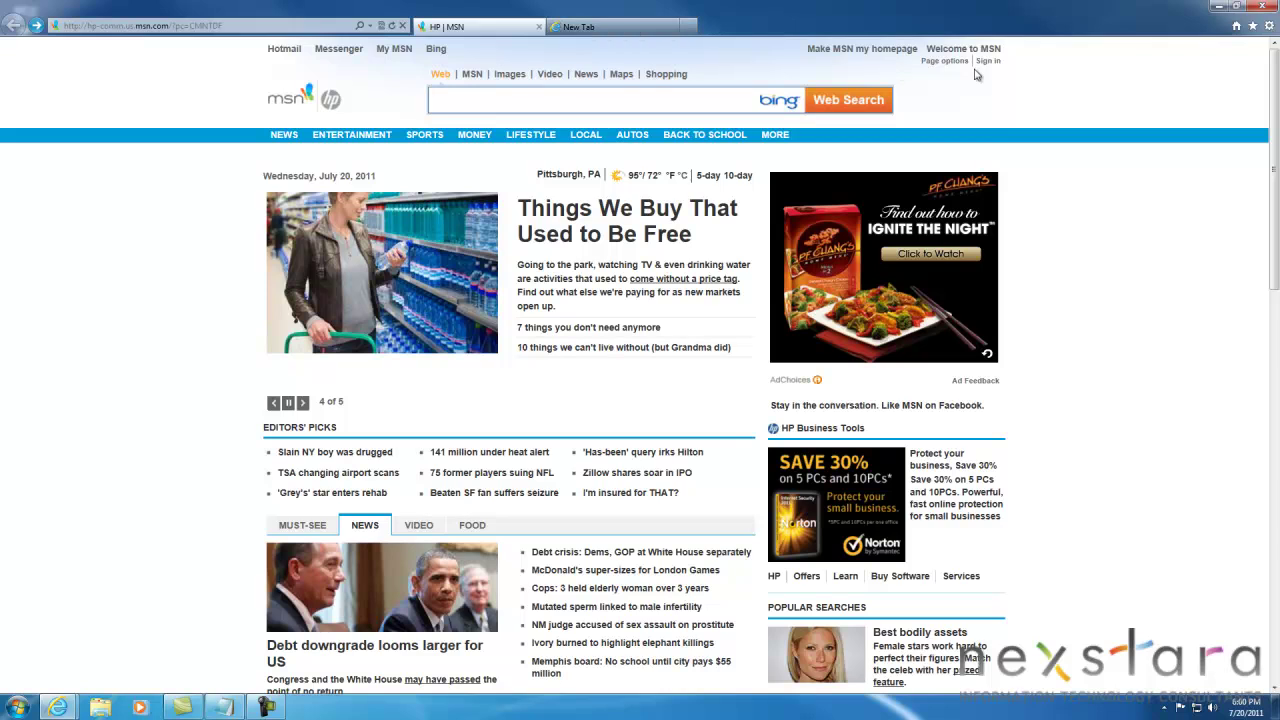
{"action": "left_click", "coordinate": [1253, 27]}
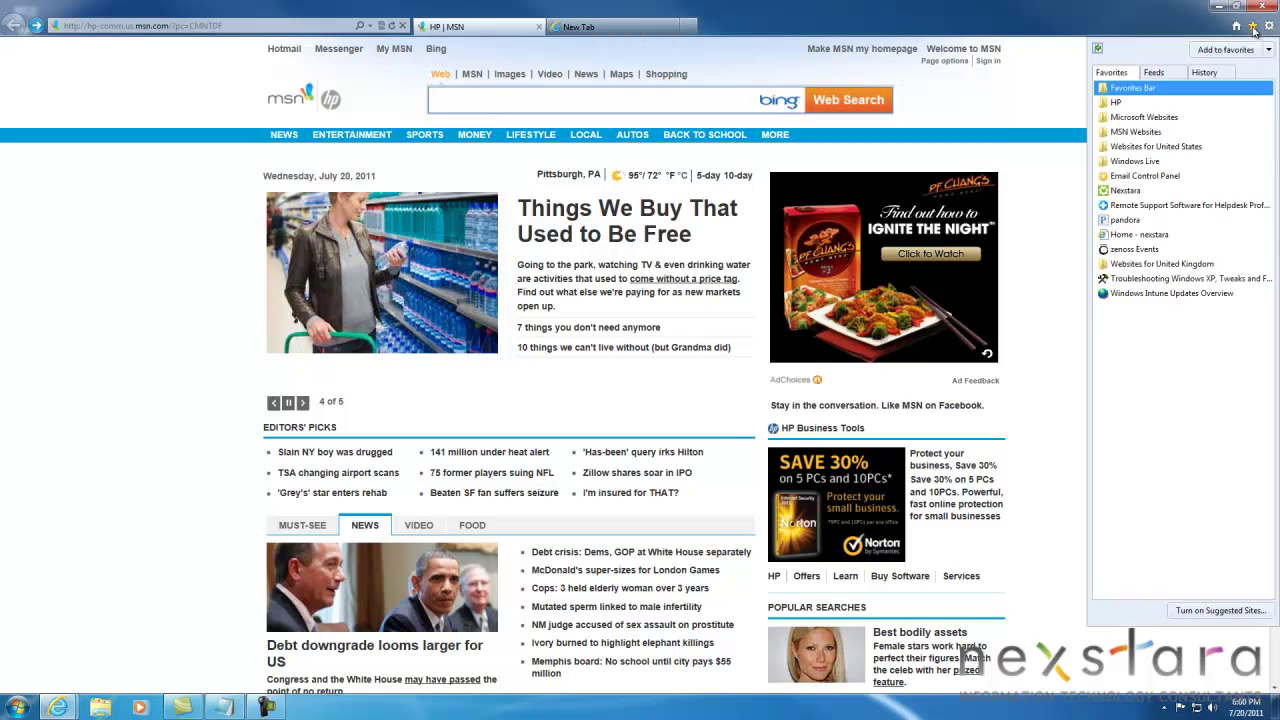
{"action": "left_click", "coordinate": [1226, 49]}
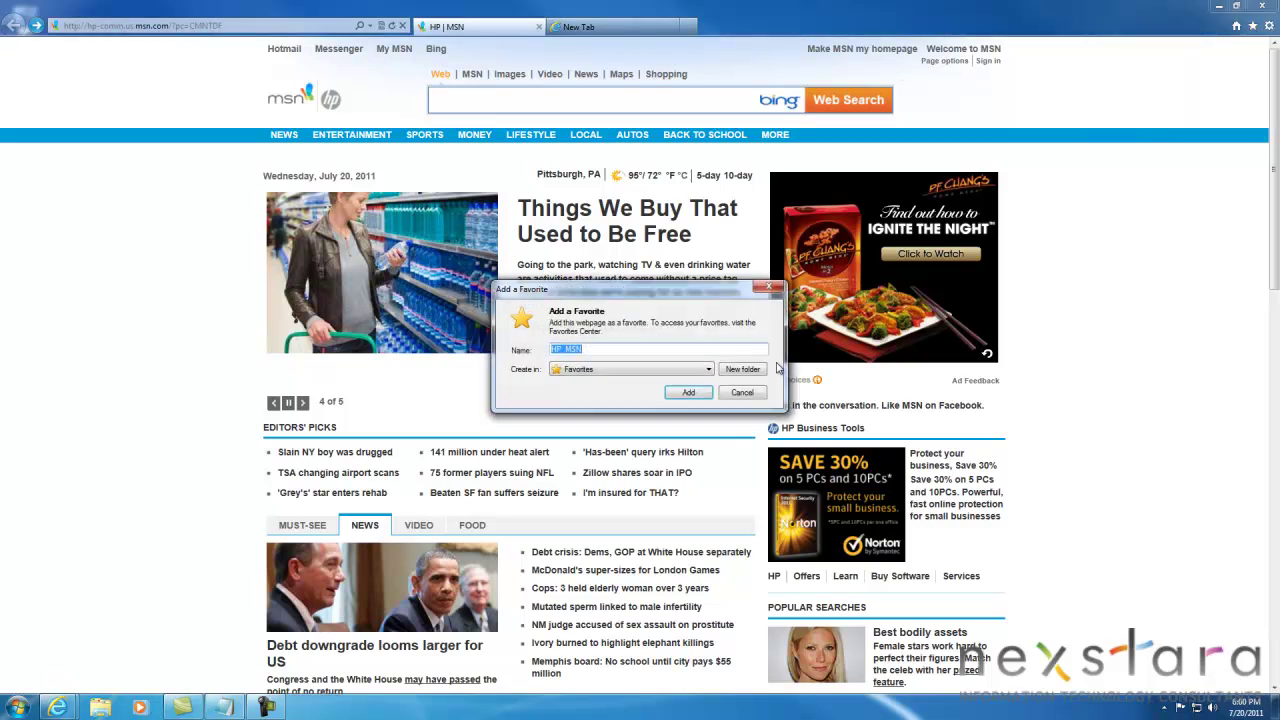
{"action": "left_click", "coordinate": [690, 393]}
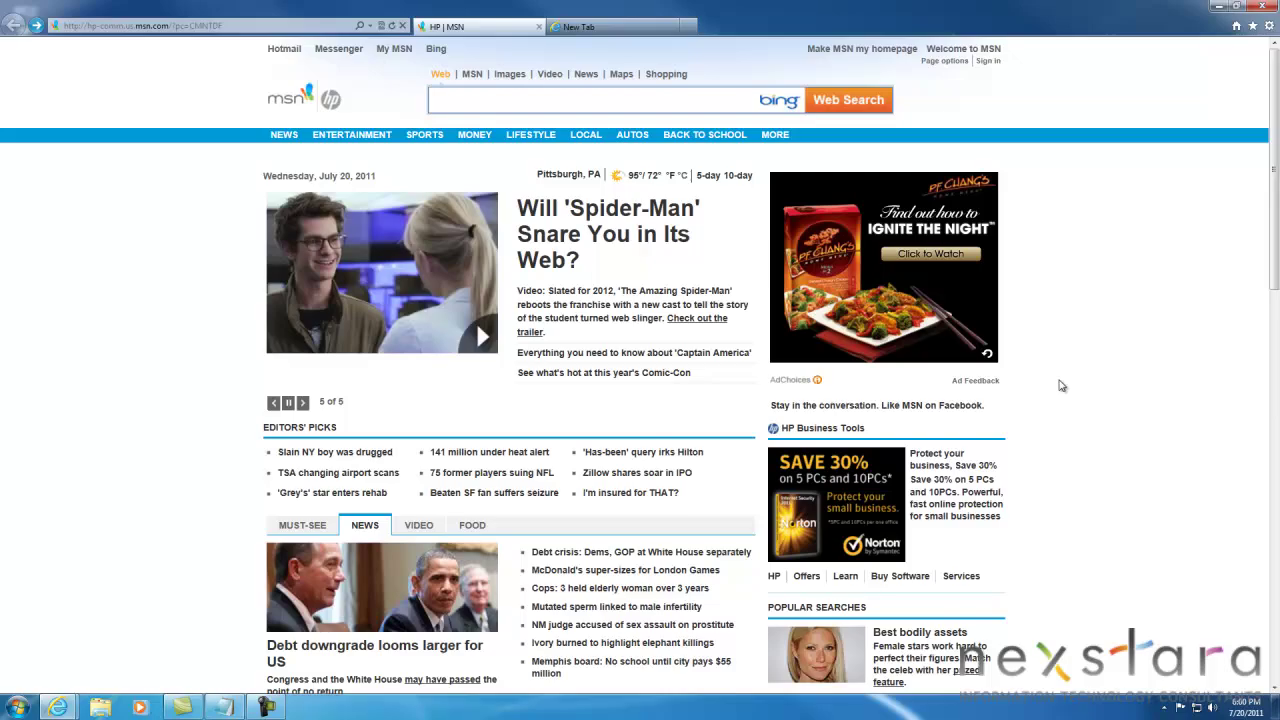
- Save the current page as a favorite named HP MSN in the HP folder
{"action": "key", "text": "ctrl+d"}
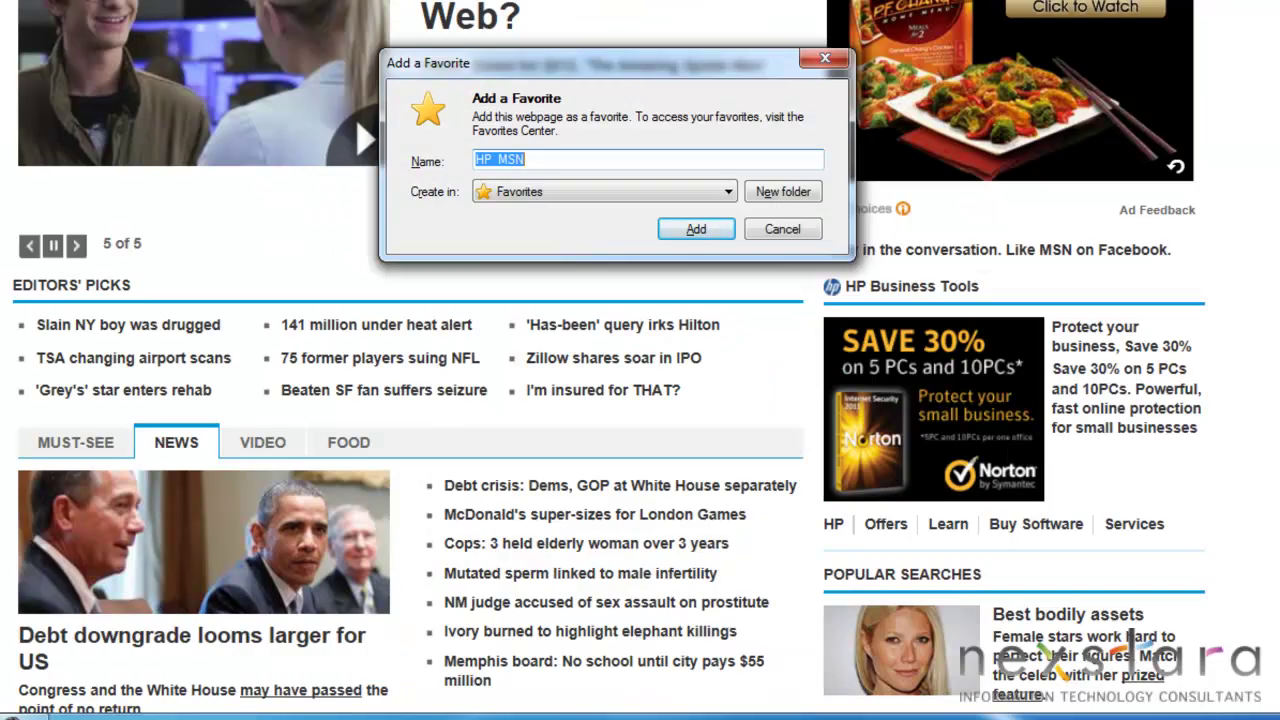
{"action": "left_click", "coordinate": [719, 189]}
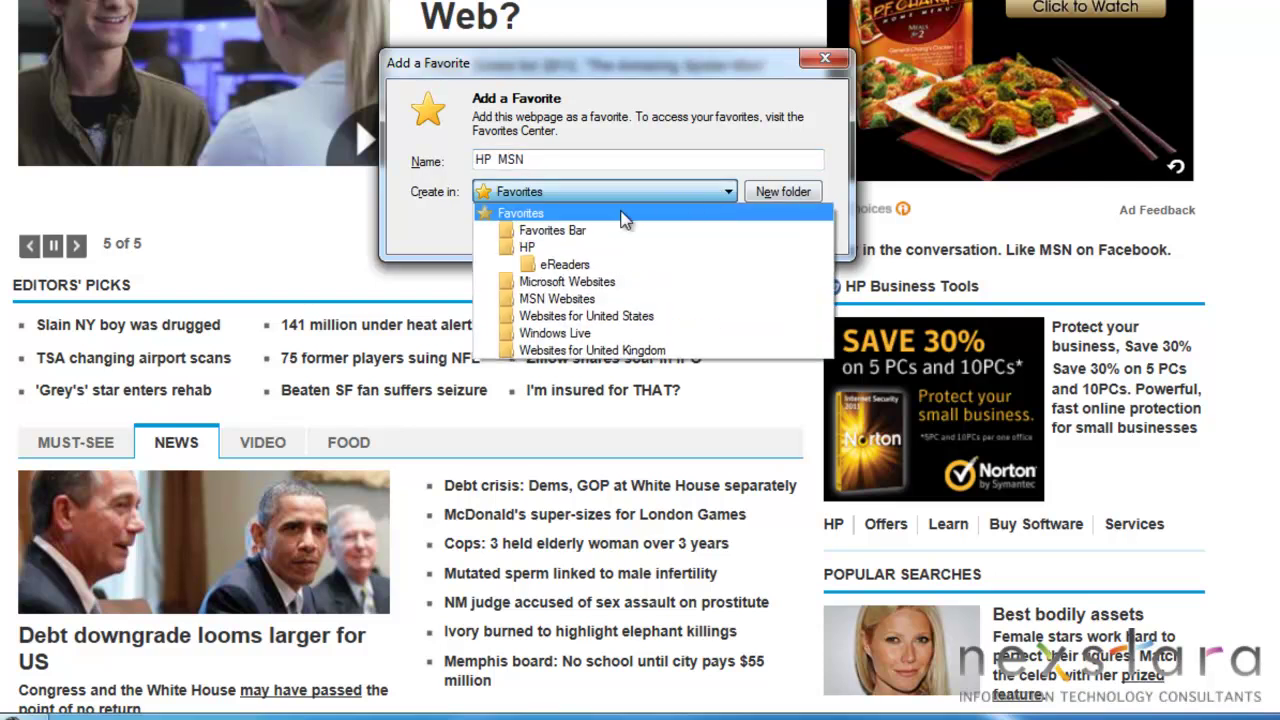
{"action": "left_click", "coordinate": [530, 247]}
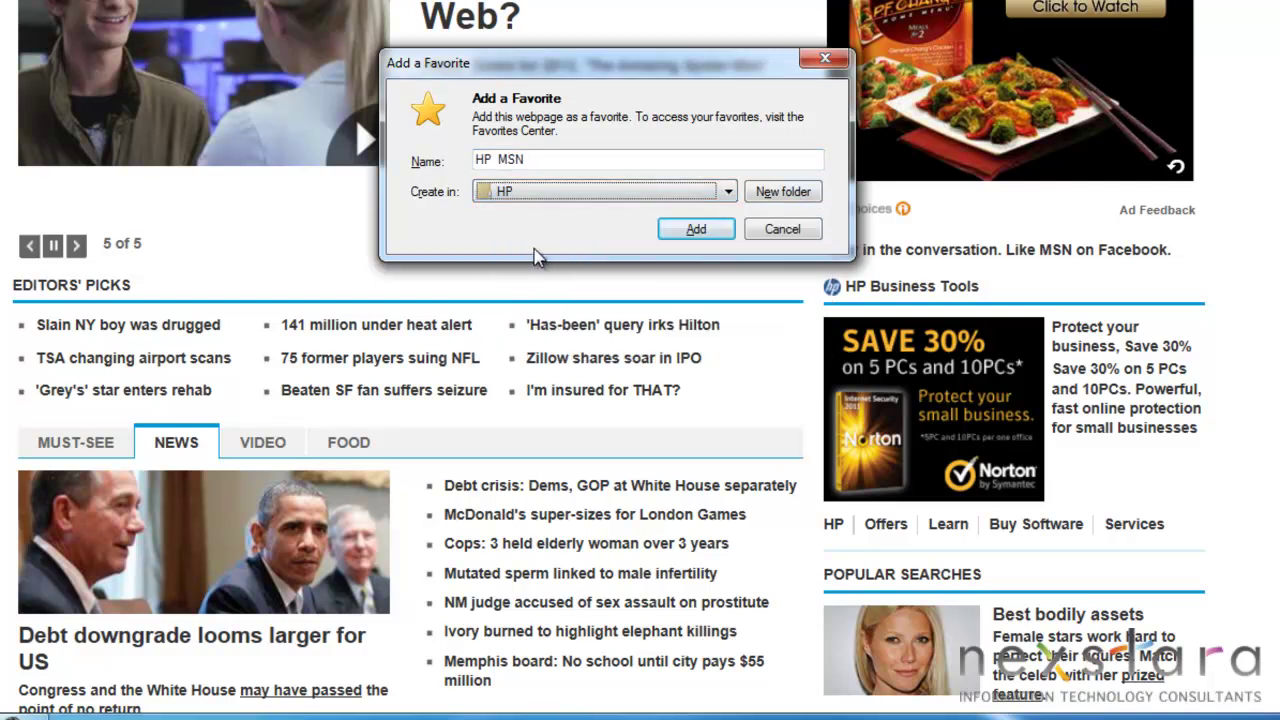
{"action": "left_click", "coordinate": [700, 236]}
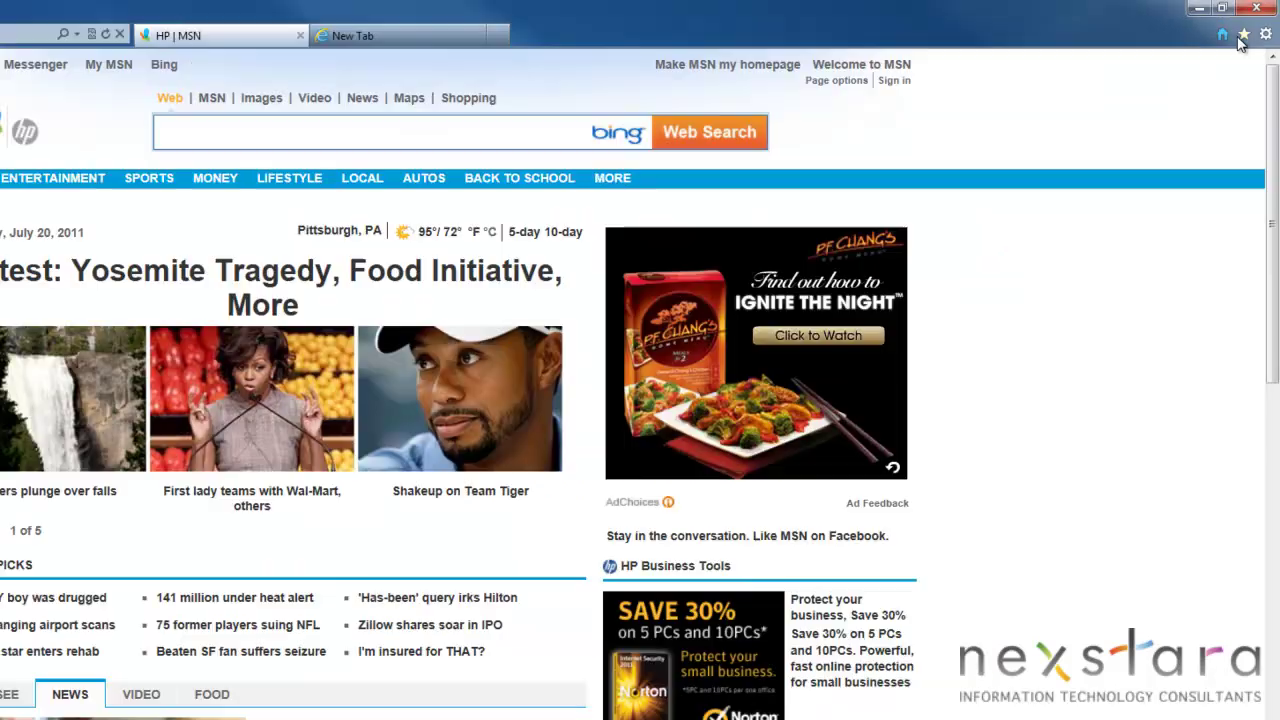
- Look through the saved favorites, including the contents of the HP folder
{"action": "left_click", "coordinate": [1252, 25]}
{"action": "left_click", "coordinate": [1190, 104]}
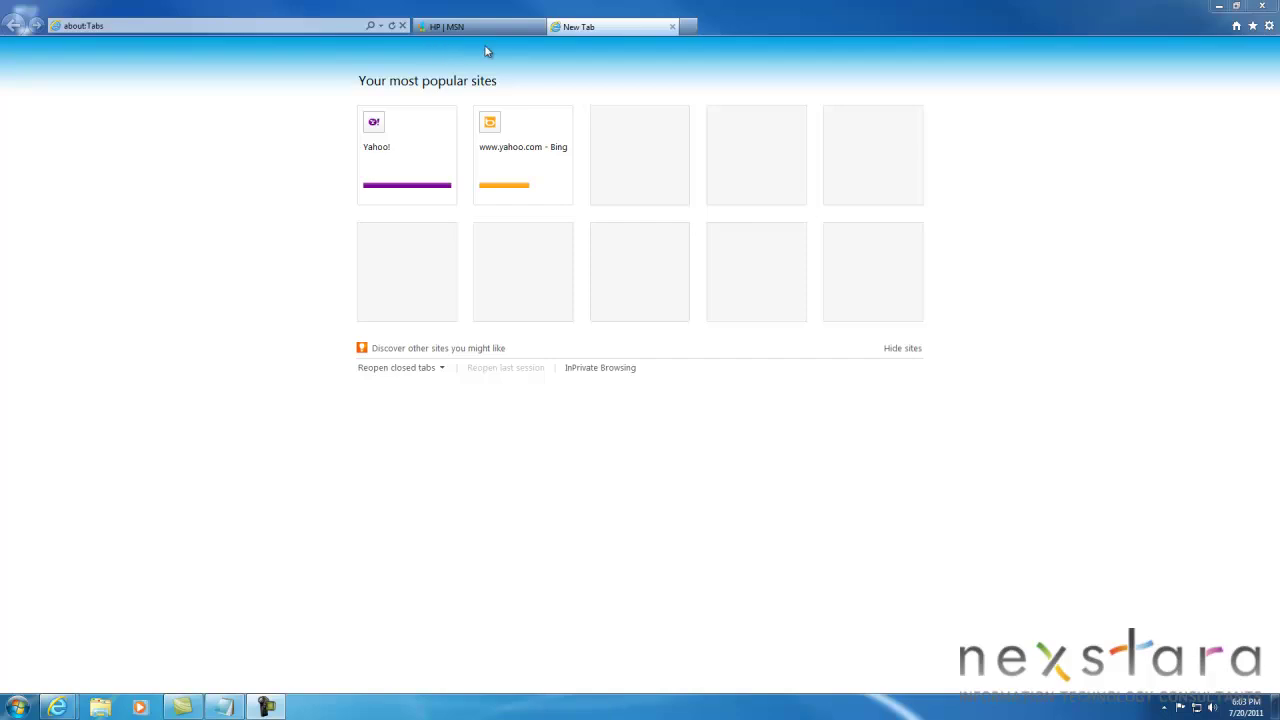
{"action": "left_click", "coordinate": [1252, 25]}
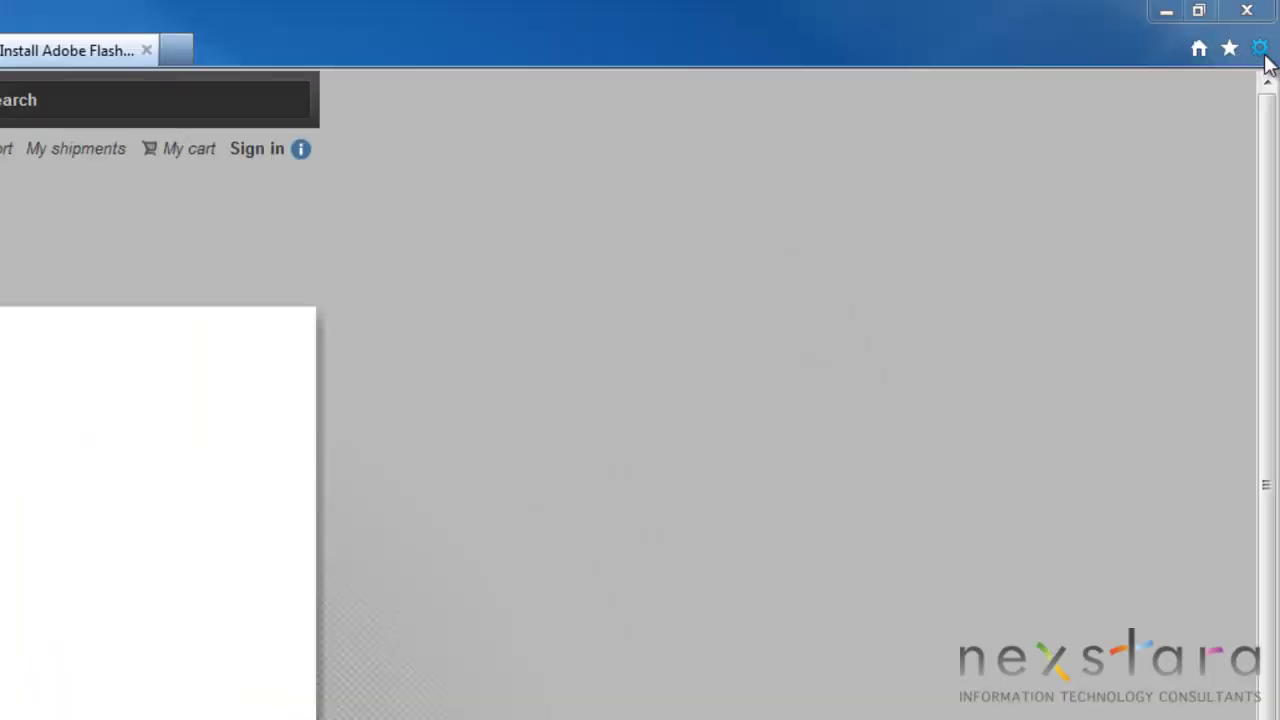
{"action": "left_click", "coordinate": [1262, 54]}
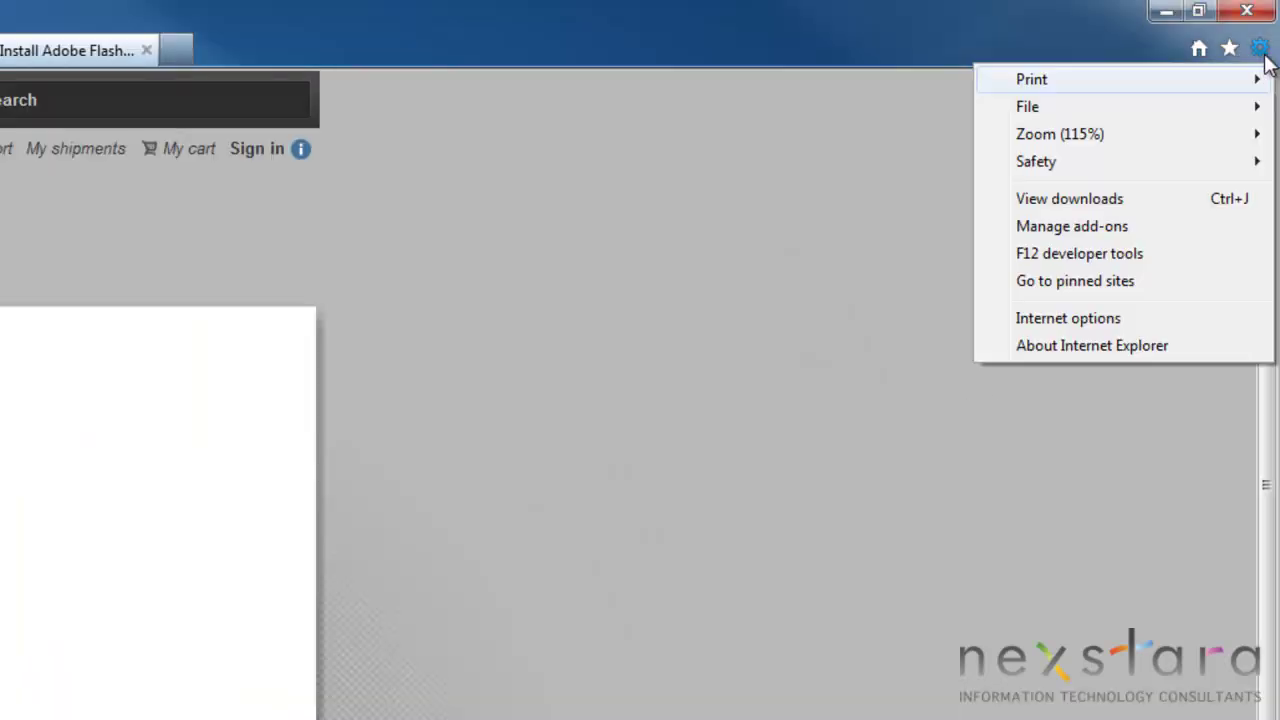
{"action": "left_click", "coordinate": [1068, 320]}
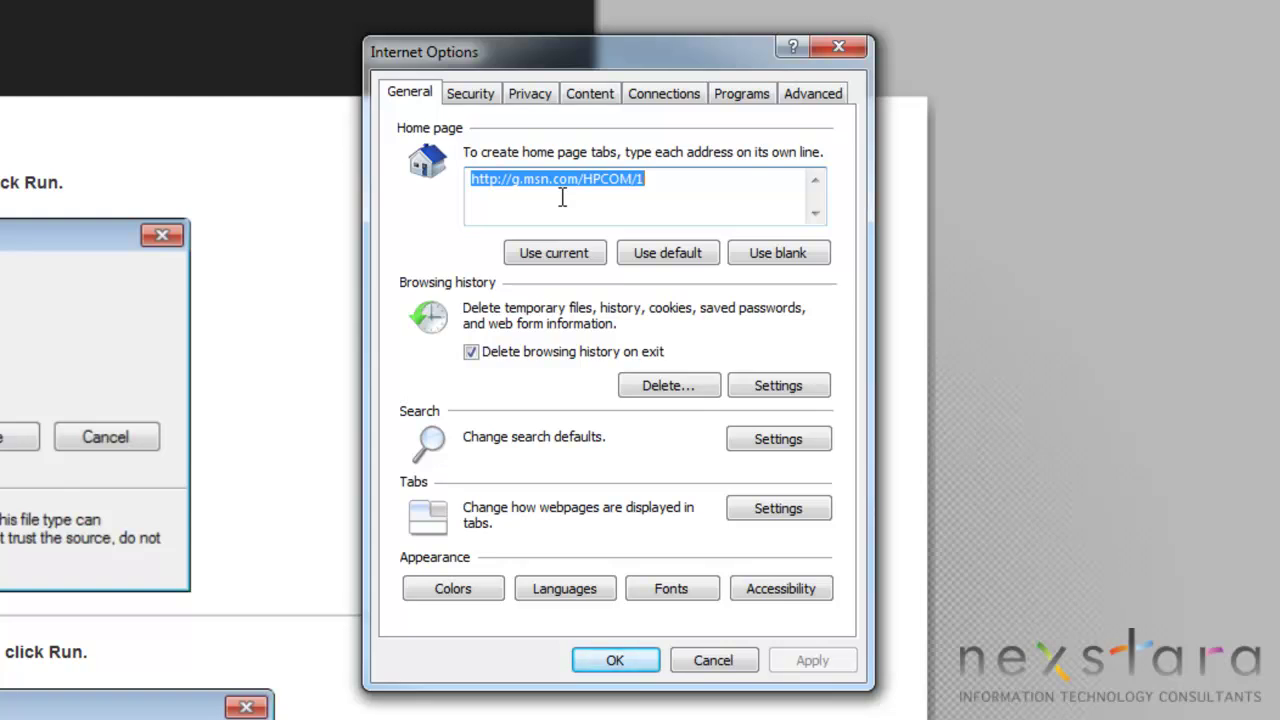
{"action": "type", "text": "www.nexst"}
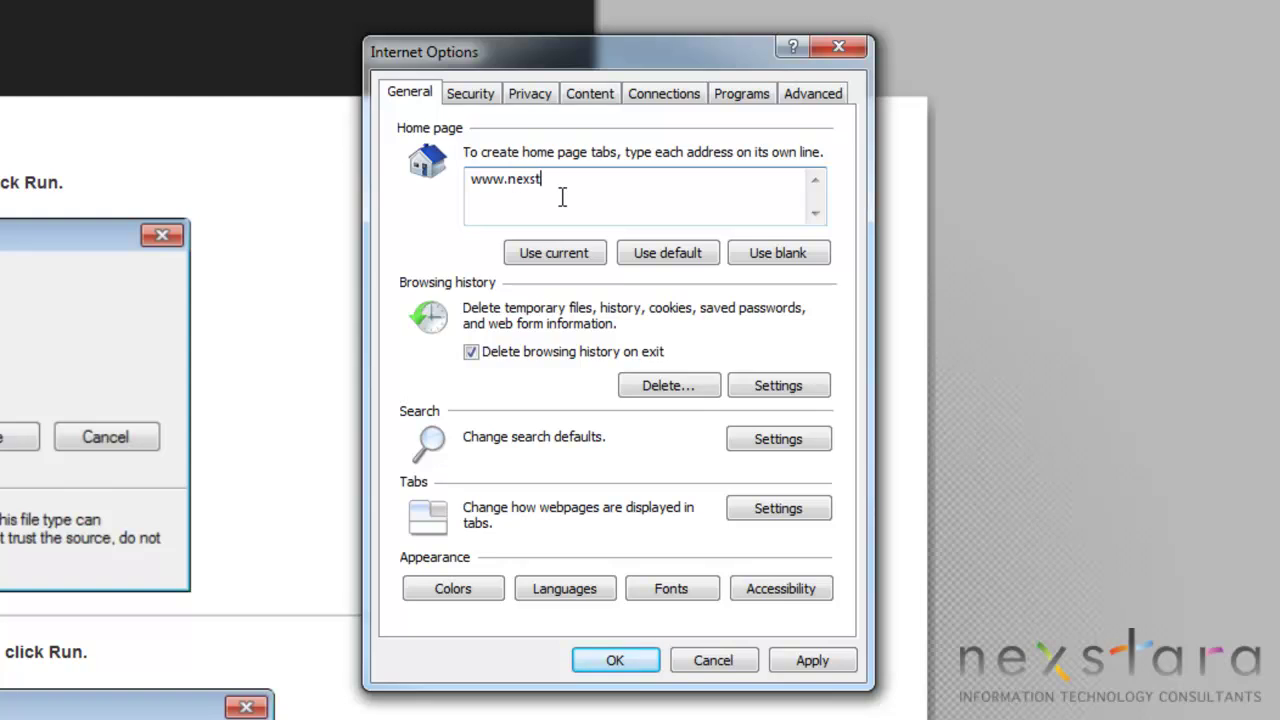
{"action": "type", "text": "ara.com"}
{"action": "left_click", "coordinate": [812, 660]}
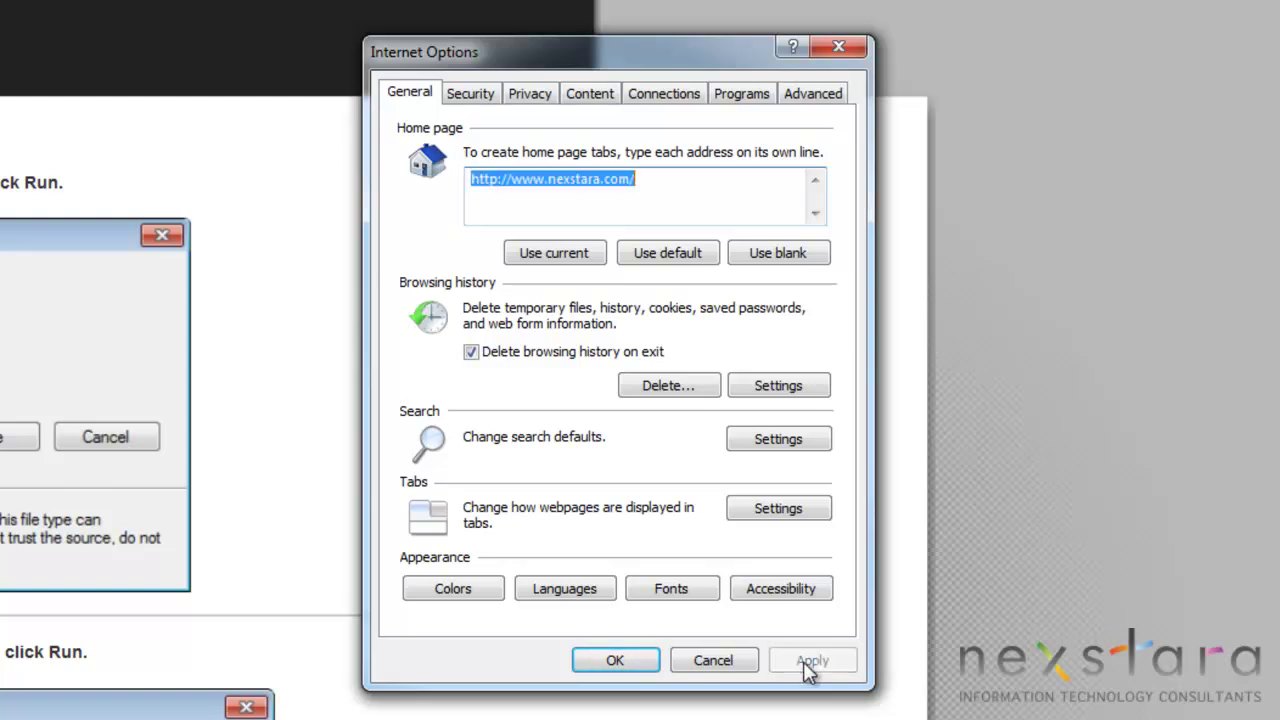
{"action": "left_click", "coordinate": [639, 667]}
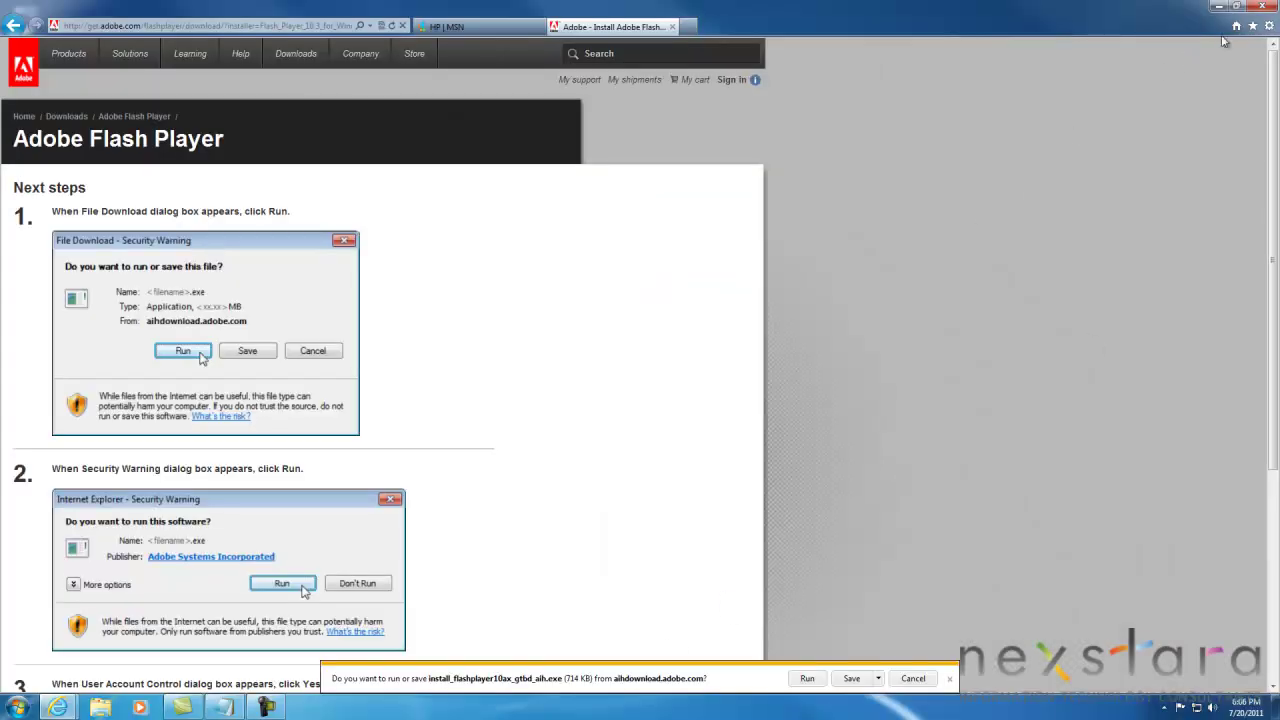
- Go to the home page, and restart Internet Explorer after closing all its tabs
{"action": "left_click", "coordinate": [1236, 26]}
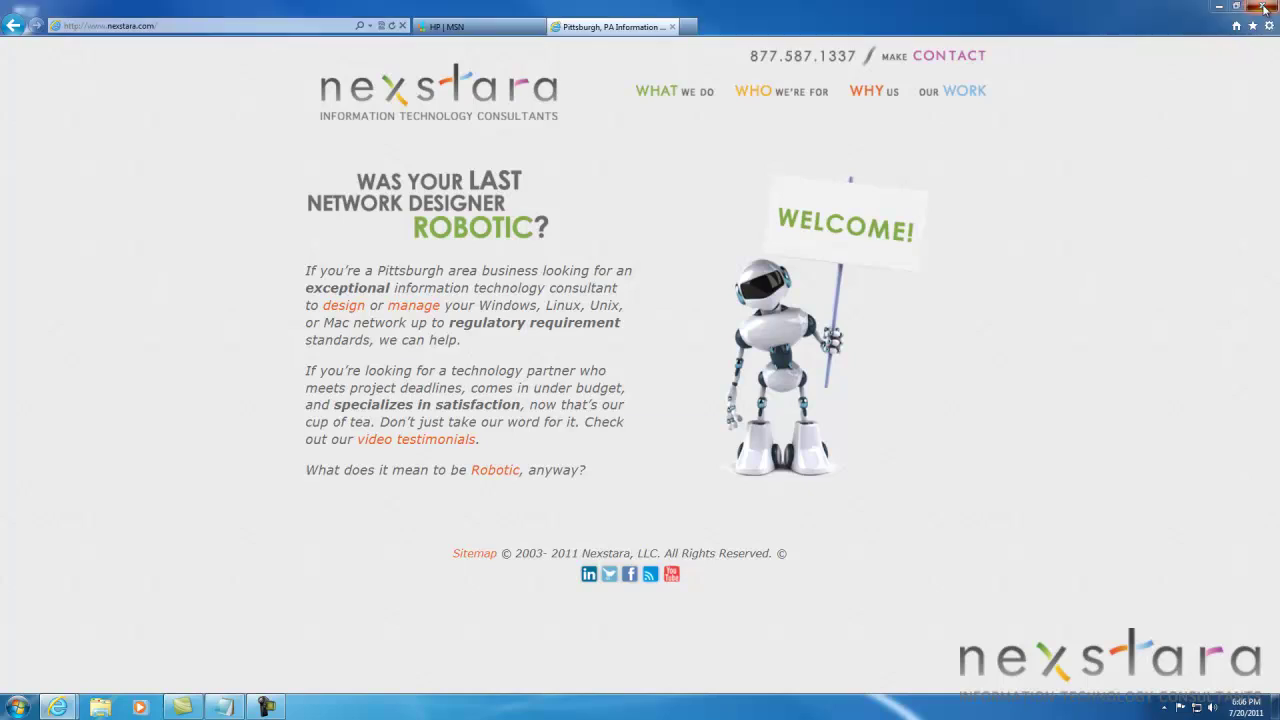
{"action": "left_click", "coordinate": [1262, 8]}
{"action": "left_click", "coordinate": [658, 362]}
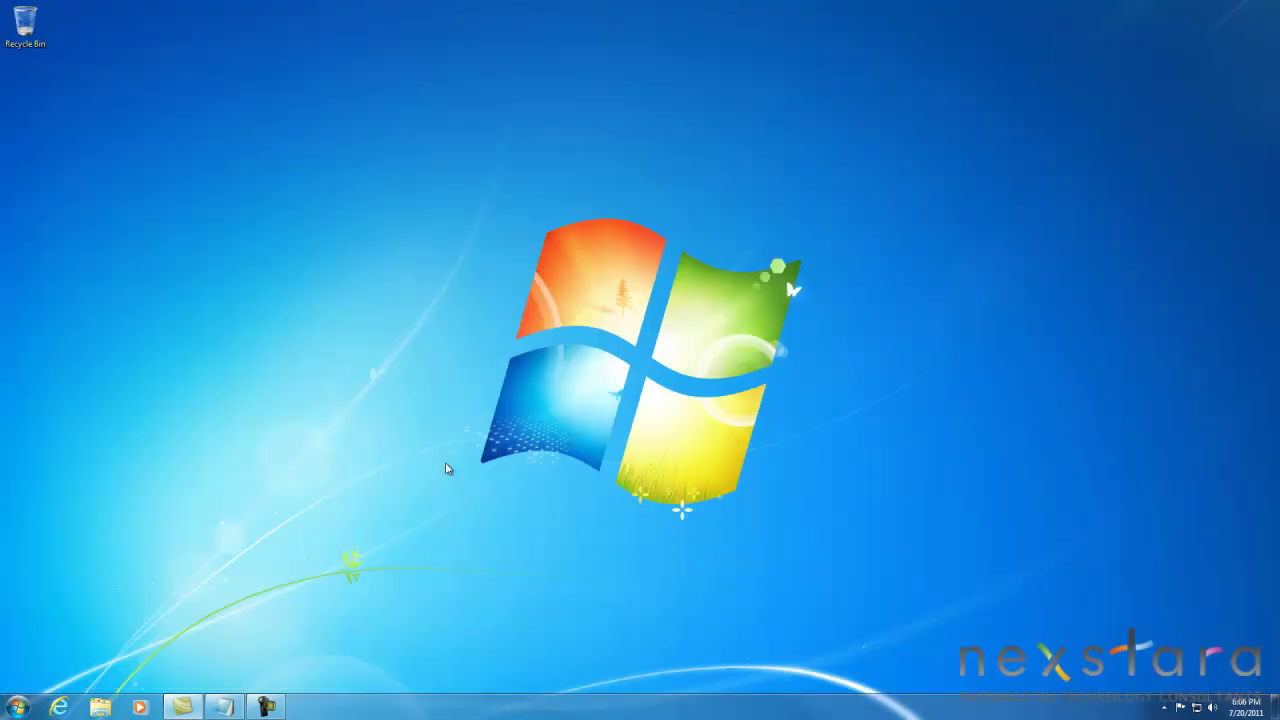
{"action": "left_click", "coordinate": [61, 707]}
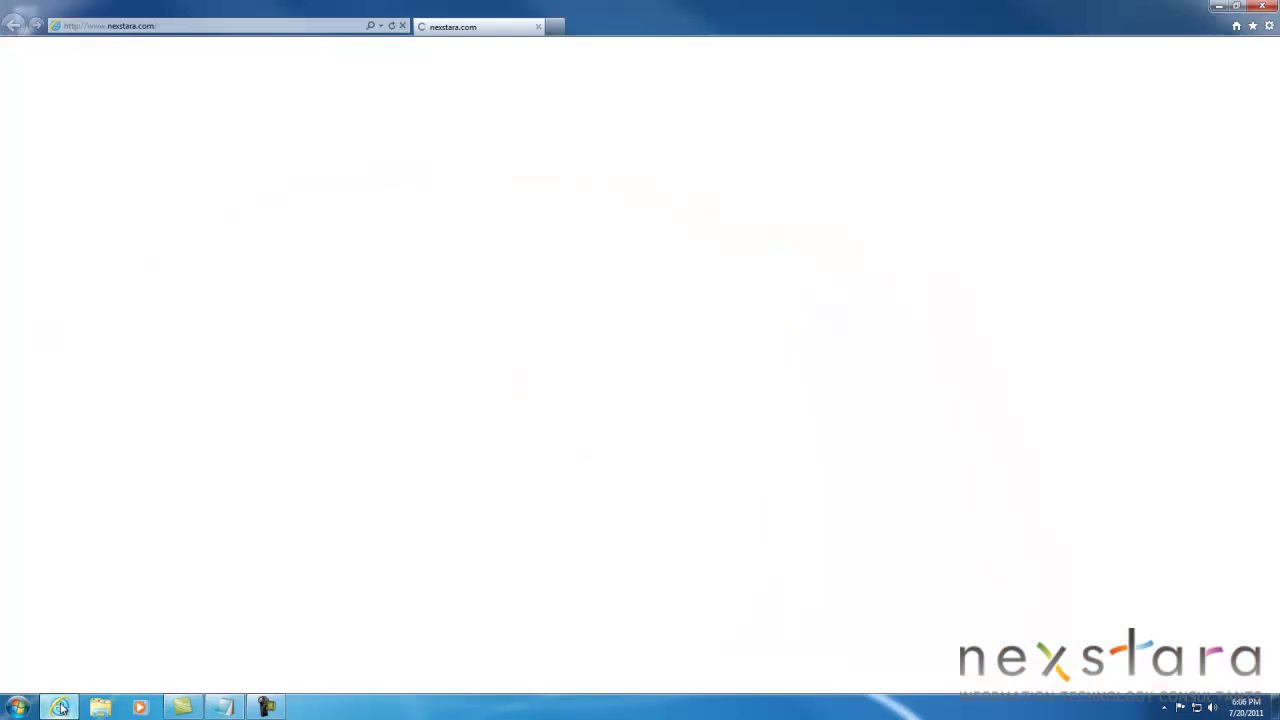